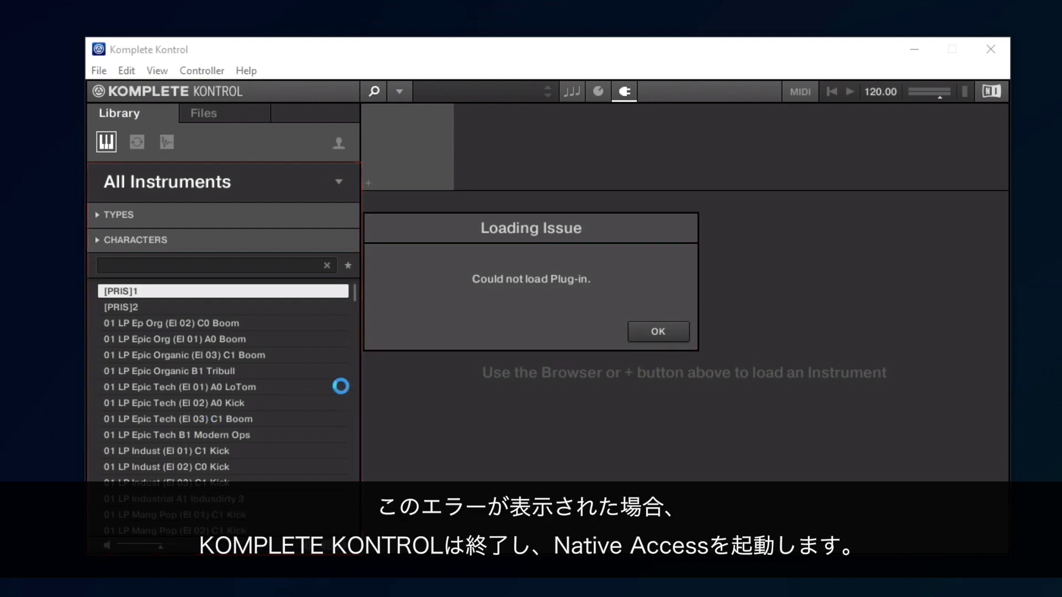
# Step: Dismiss the plug-in error, quit Komplete Kontrol, and review Native Access's installed products
pyautogui.click(663, 331)
pyautogui.click(991, 49)
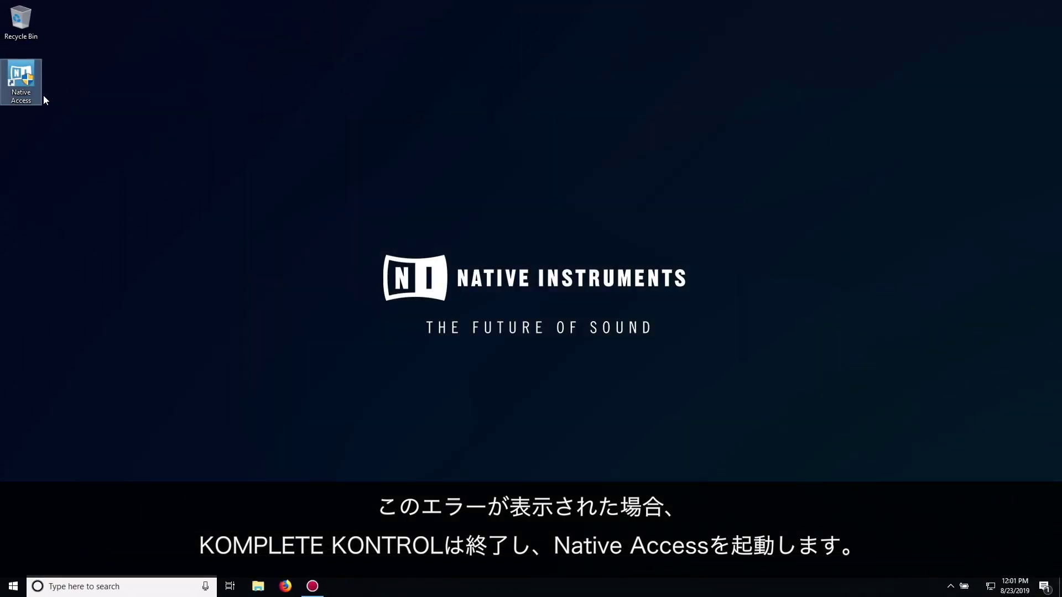
pyautogui.doubleClick(27, 88)
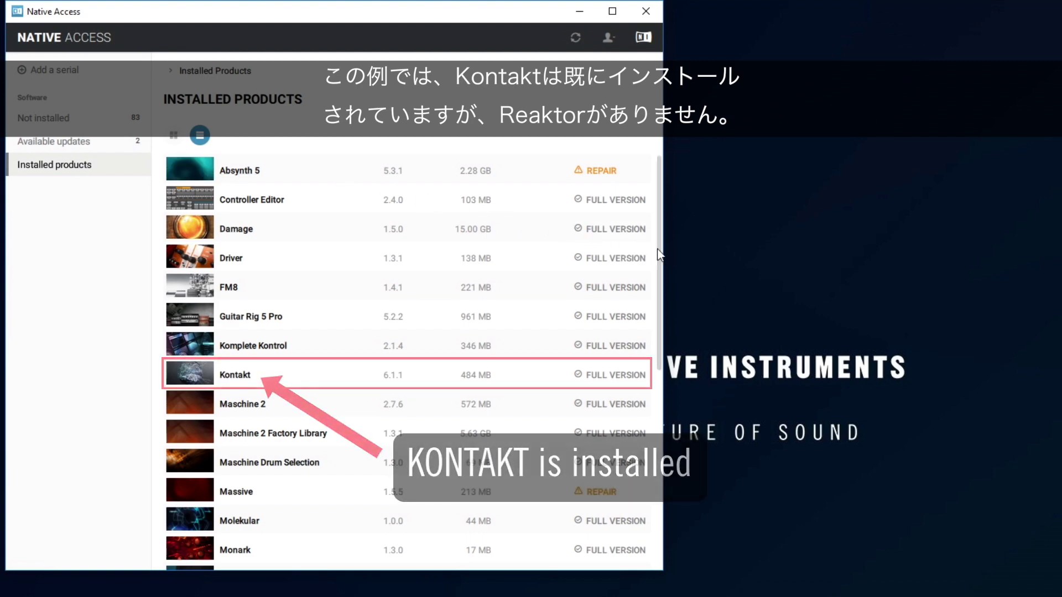
pyautogui.scroll(-6, 658, 287)
pyautogui.scroll(-1, 641, 443)
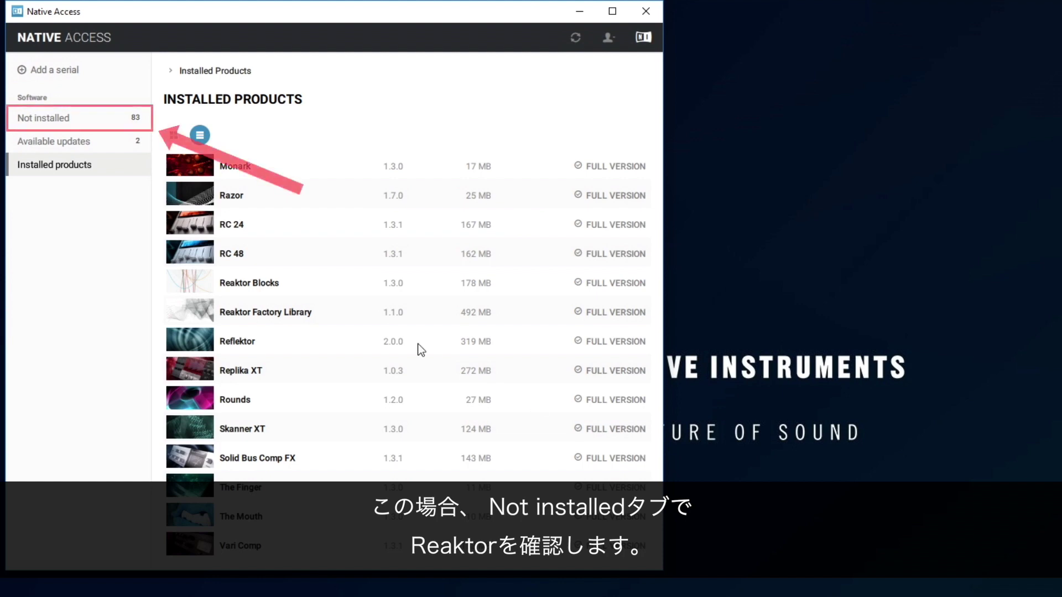
# Step: Install Reaktor 6 from Native Access's Not installed products list
pyautogui.click(82, 120)
pyautogui.moveTo(658, 276); pyautogui.dragTo(659, 358)
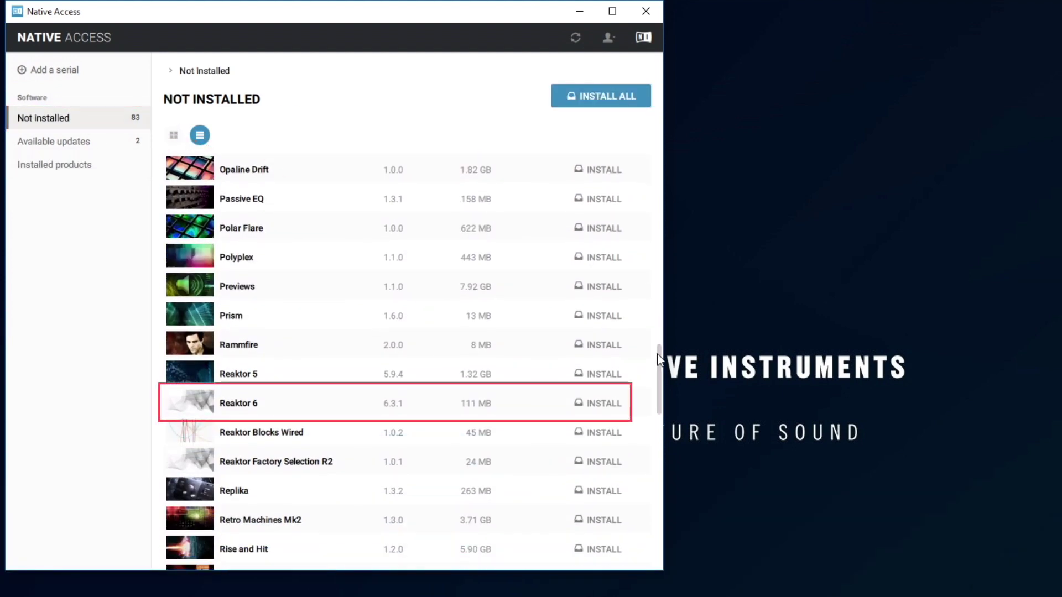
pyautogui.click(602, 399)
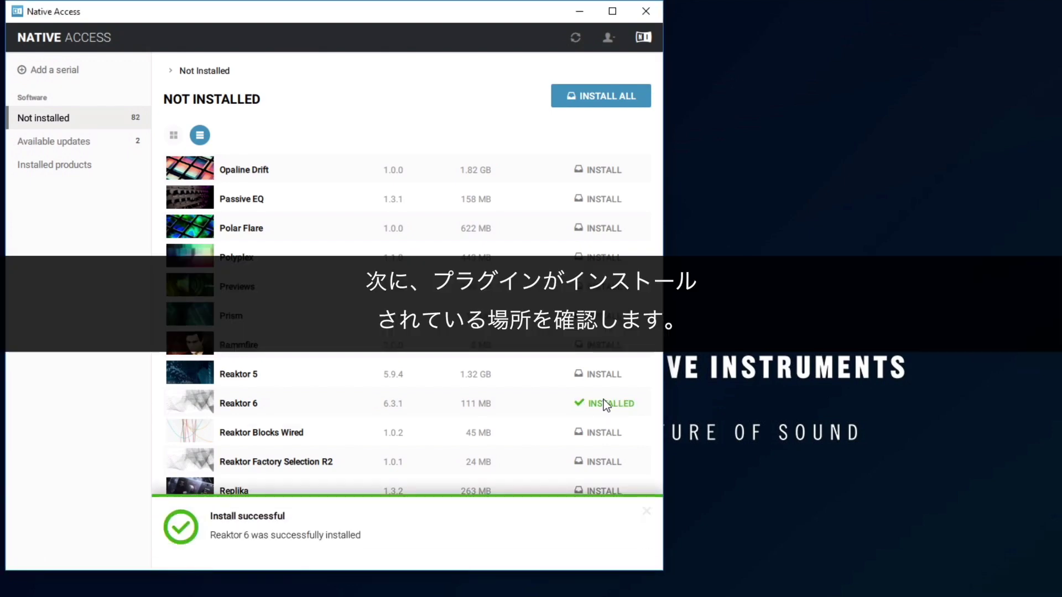
pyautogui.click(608, 37)
# Step: Check the VST 64 folder in Native Access Preferences, then return to Installed products
pyautogui.click(598, 117)
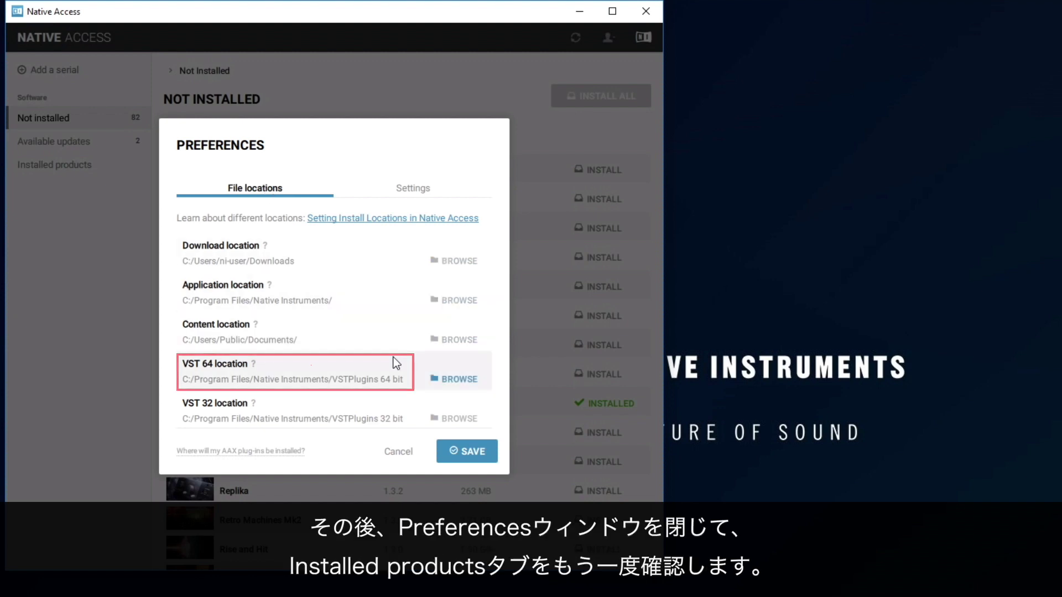
pyautogui.click(464, 450)
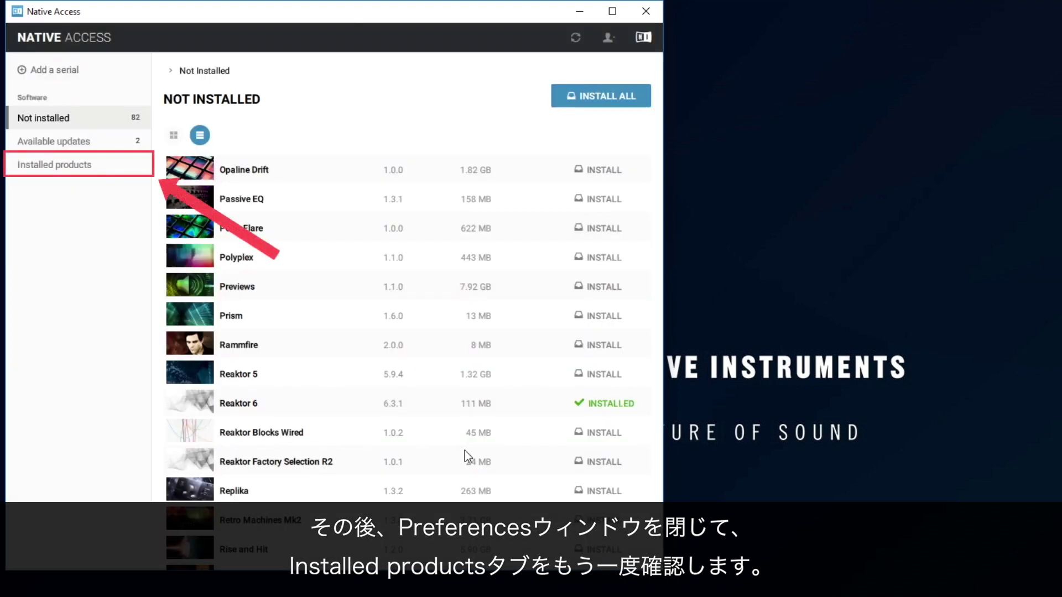
pyautogui.click(68, 164)
# Step: Relocate Massive's VST 64 plug-in folder to C:\VST64 through its Repair options
pyautogui.moveTo(659, 470); pyautogui.dragTo(663, 433)
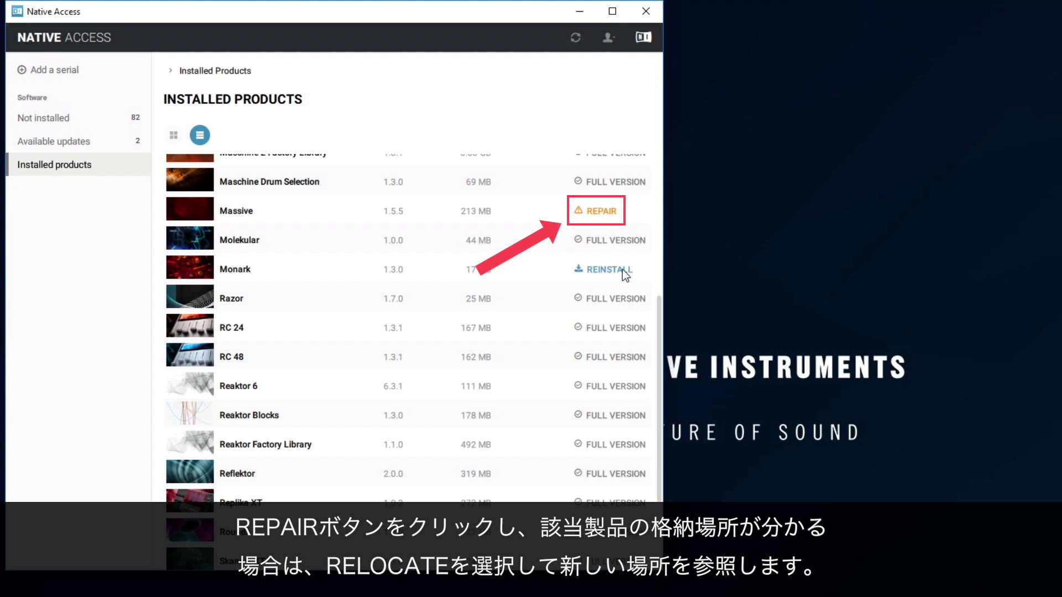
pyautogui.click(614, 213)
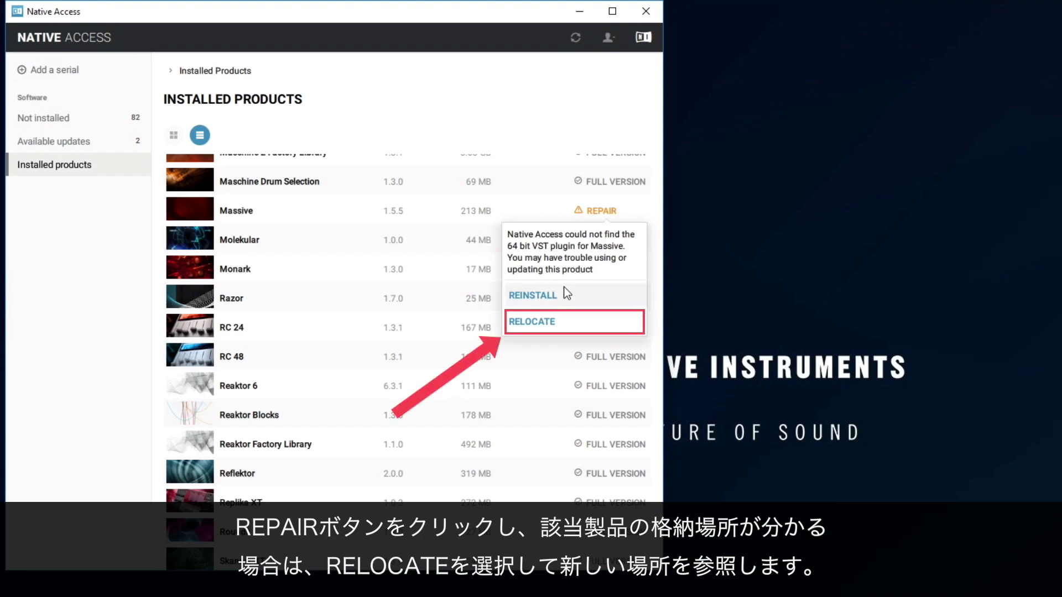
pyautogui.click(560, 320)
pyautogui.click(482, 289)
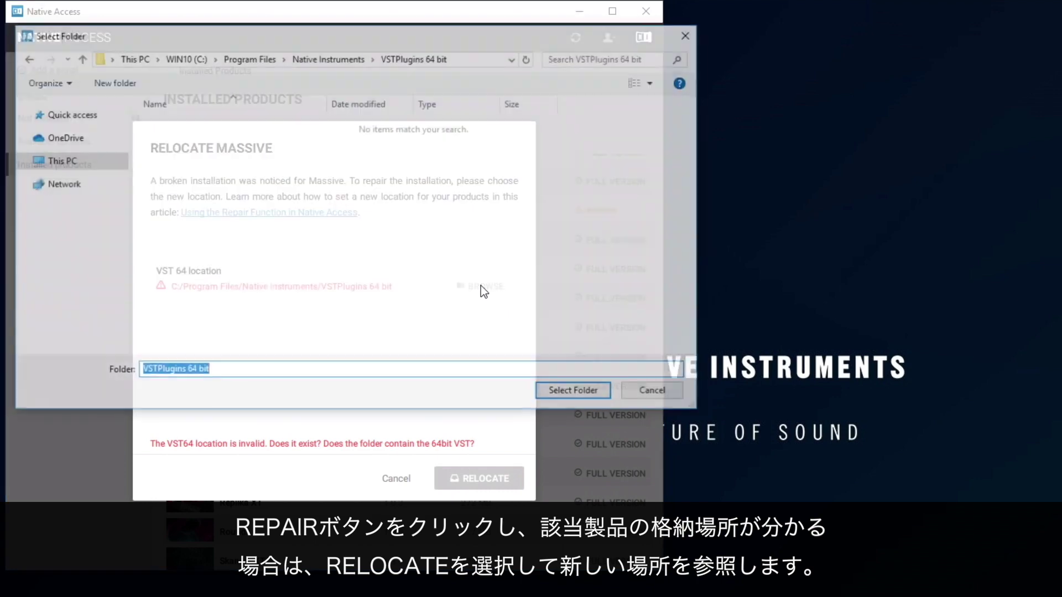
pyautogui.click(191, 57)
pyautogui.click(168, 263)
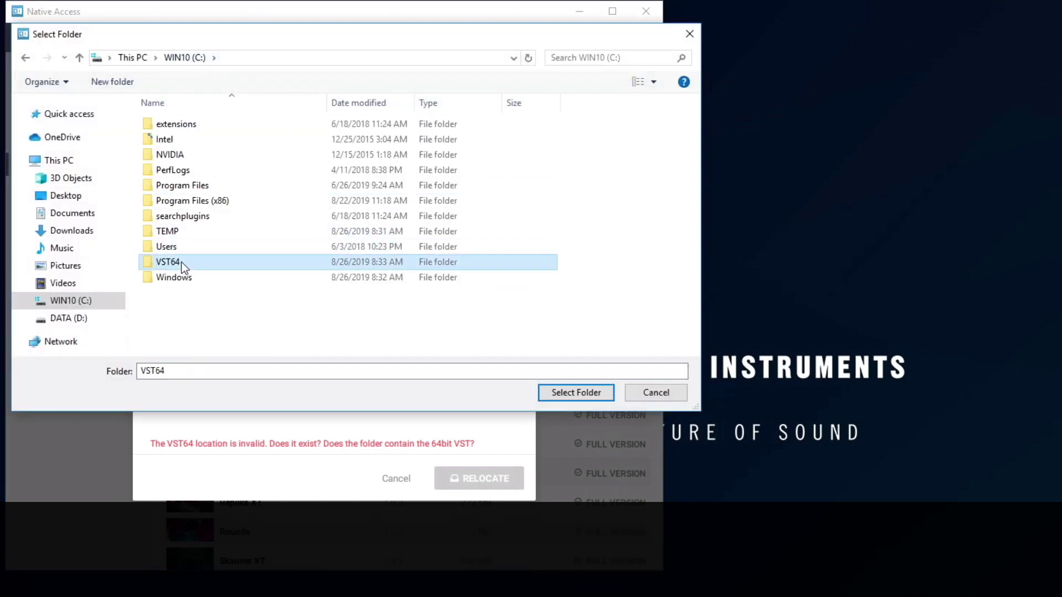
pyautogui.click(565, 390)
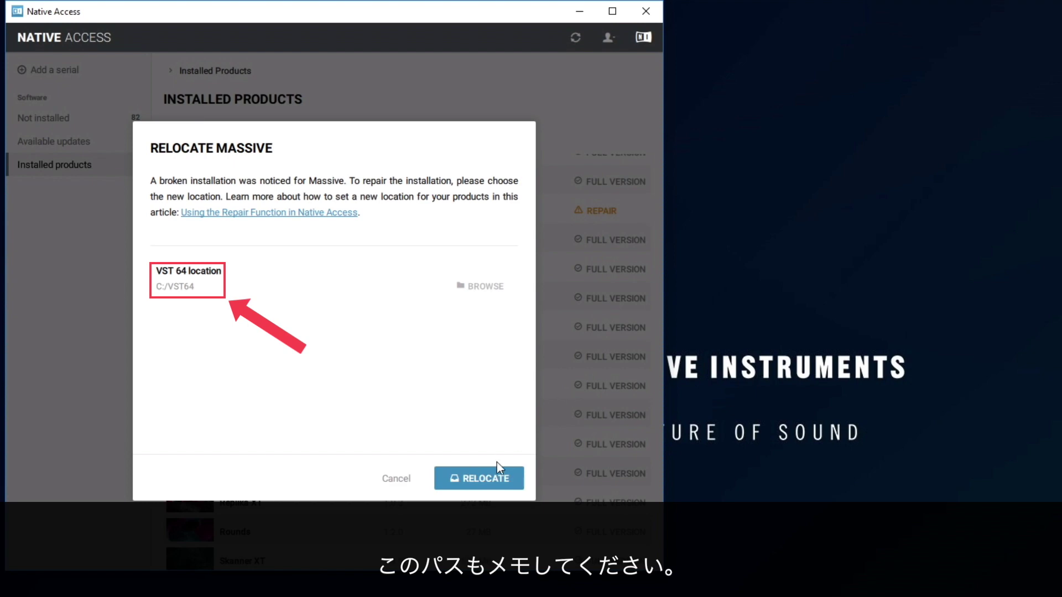
pyautogui.click(488, 478)
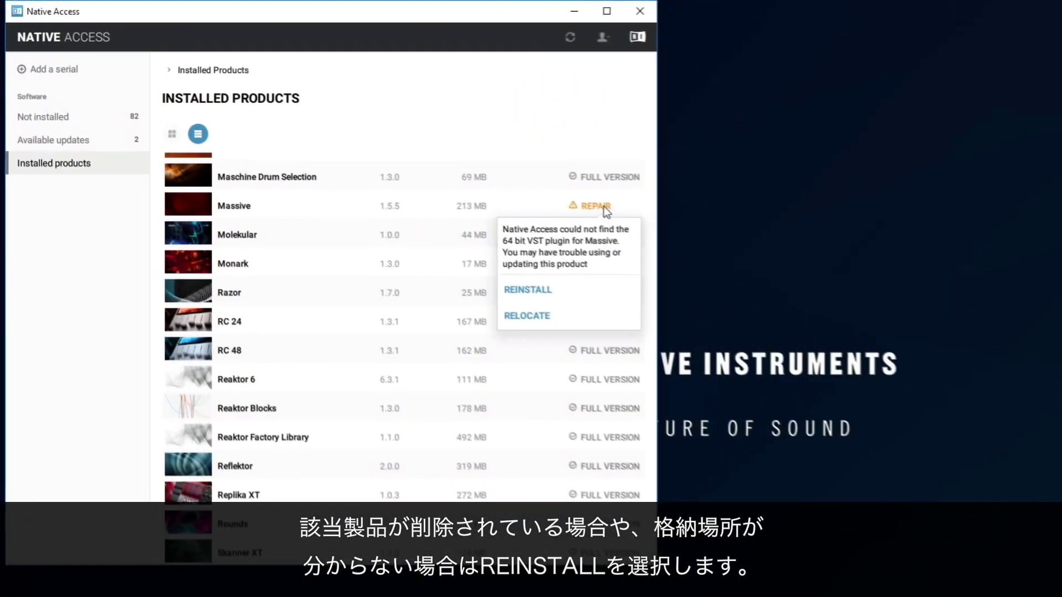
# Step: Reinstall Massive, then bring up the repair options for Absynth 5
pyautogui.click(548, 298)
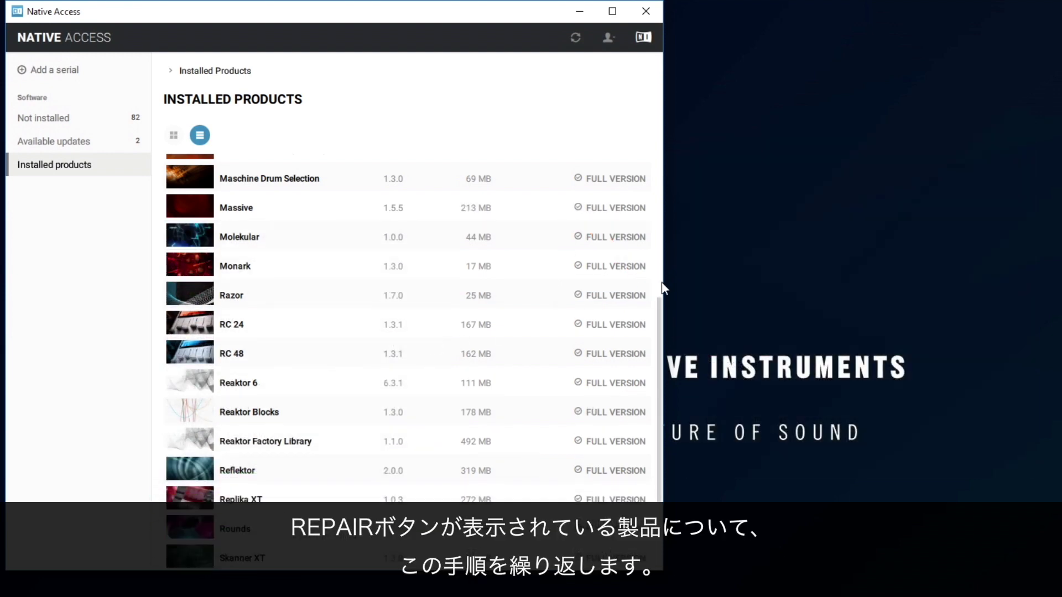
pyautogui.scroll(1, 659, 300)
pyautogui.moveTo(660, 300); pyautogui.dragTo(655, 132)
pyautogui.click(608, 170)
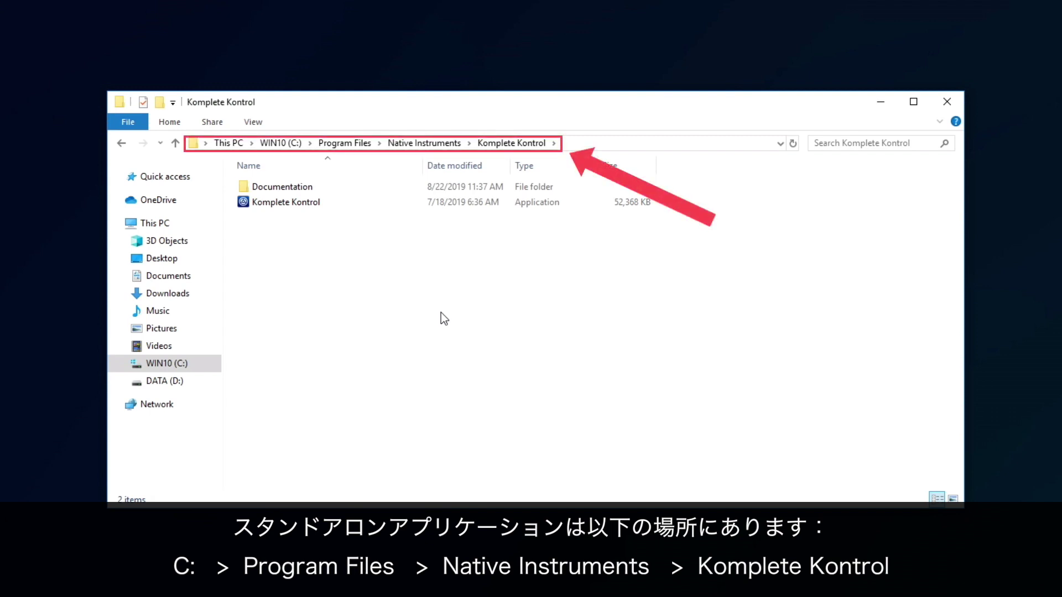
# Step: Launch Komplete Kontrol and show the Plug-ins Locations page in Preferences
pyautogui.doubleClick(287, 205)
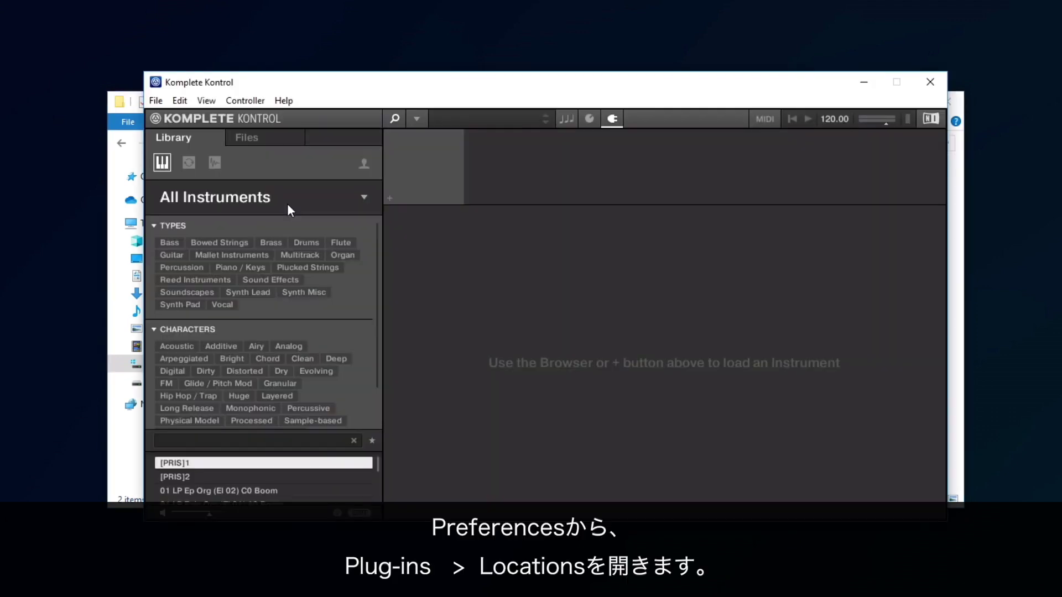
pyautogui.click(180, 101)
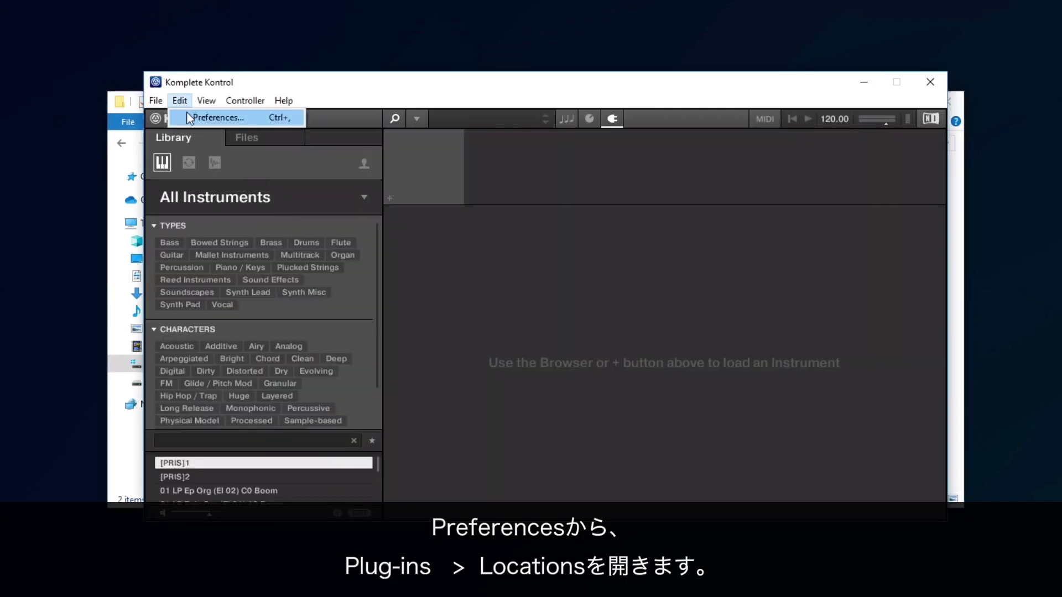
pyautogui.click(187, 113)
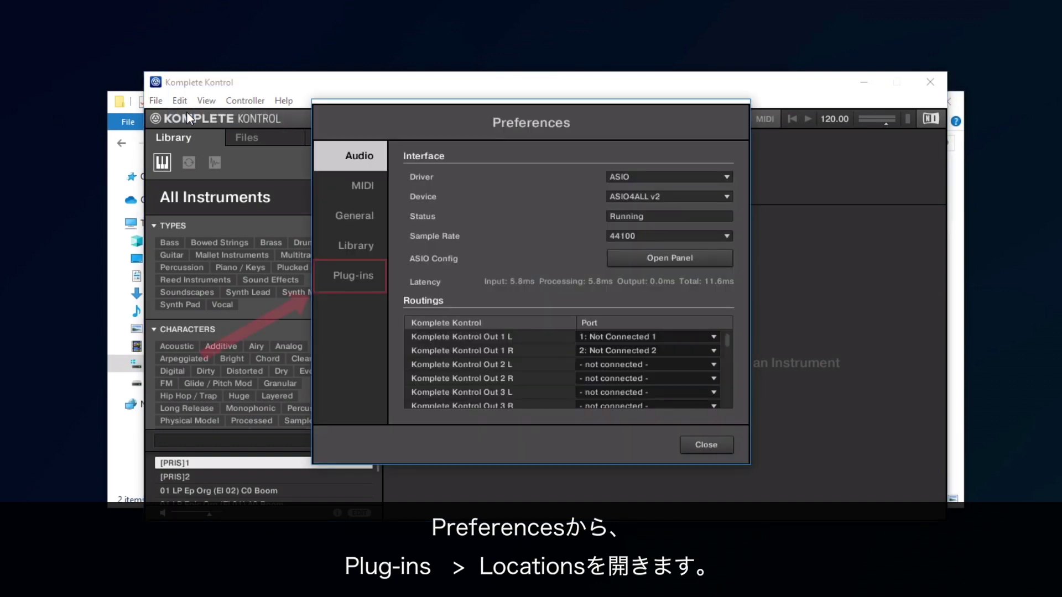
pyautogui.click(350, 274)
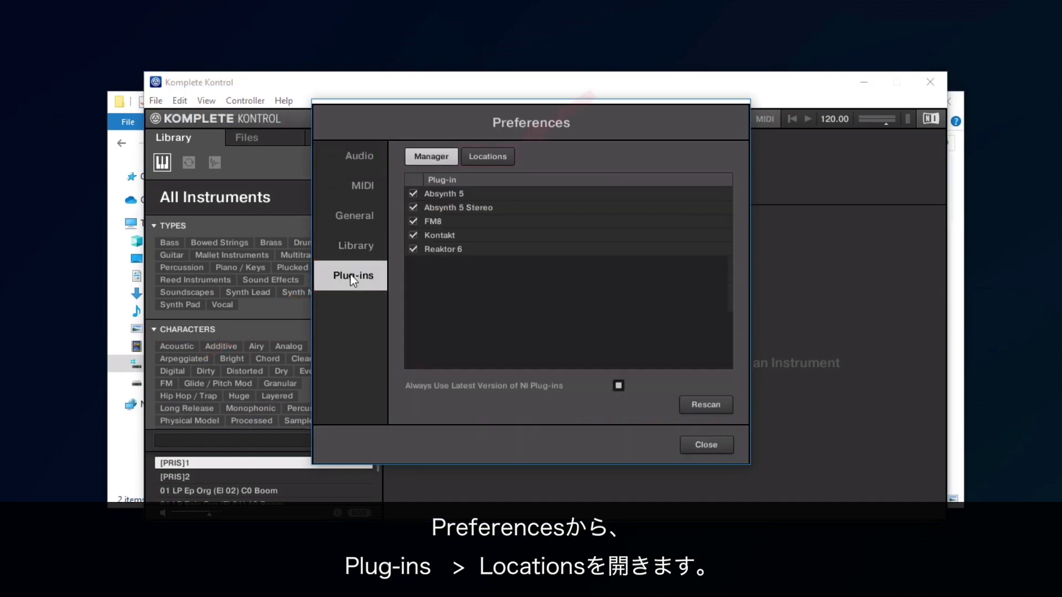
pyautogui.click(476, 157)
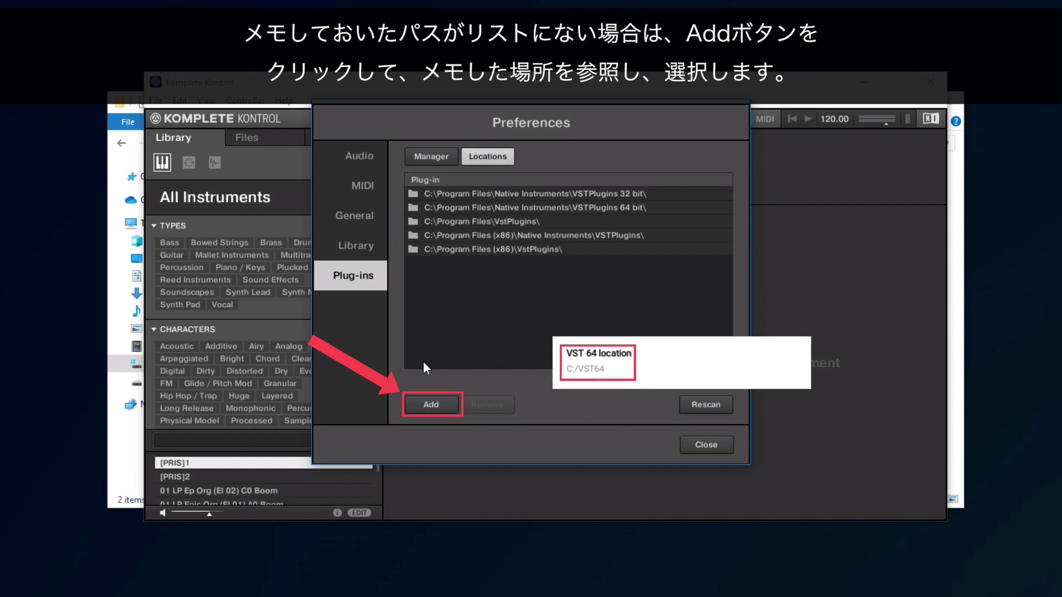
# Step: Add C:\VST64 as a plug-in location and rescan all plug-ins
pyautogui.click(429, 403)
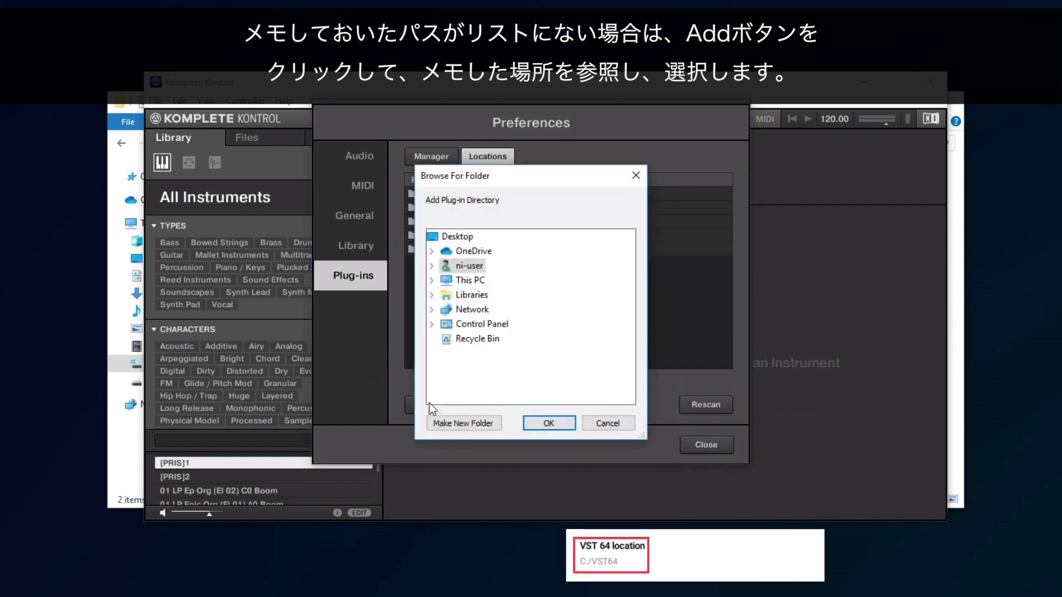
pyautogui.click(432, 281)
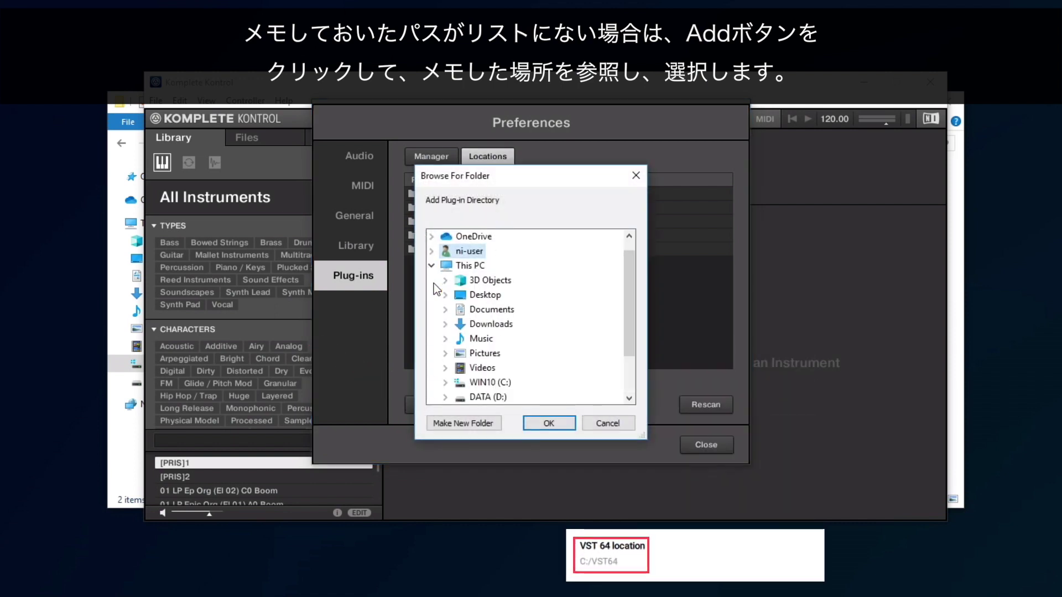
pyautogui.click(445, 382)
pyautogui.click(494, 382)
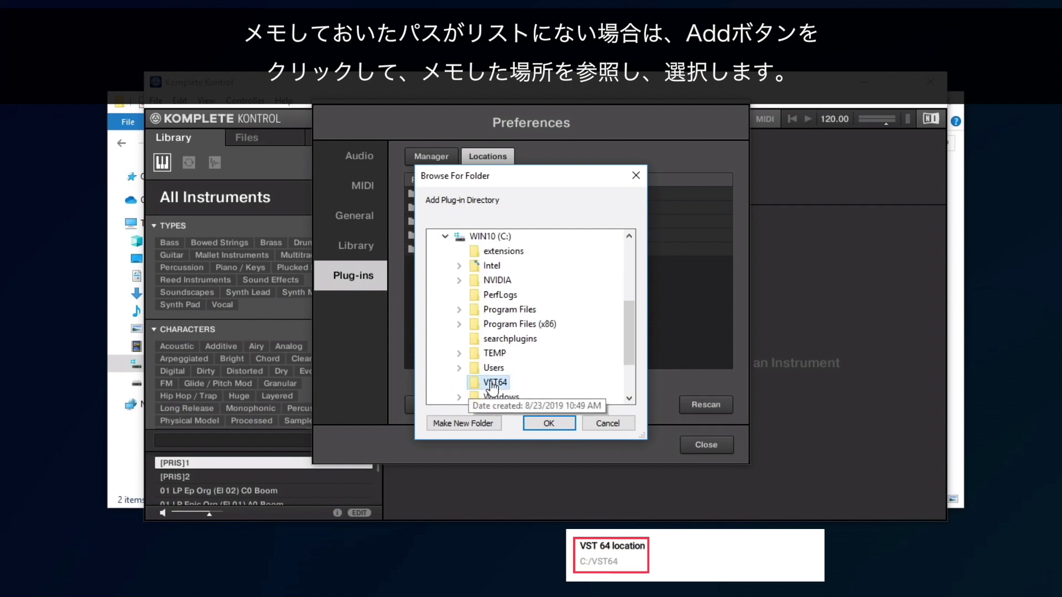
pyautogui.click(542, 419)
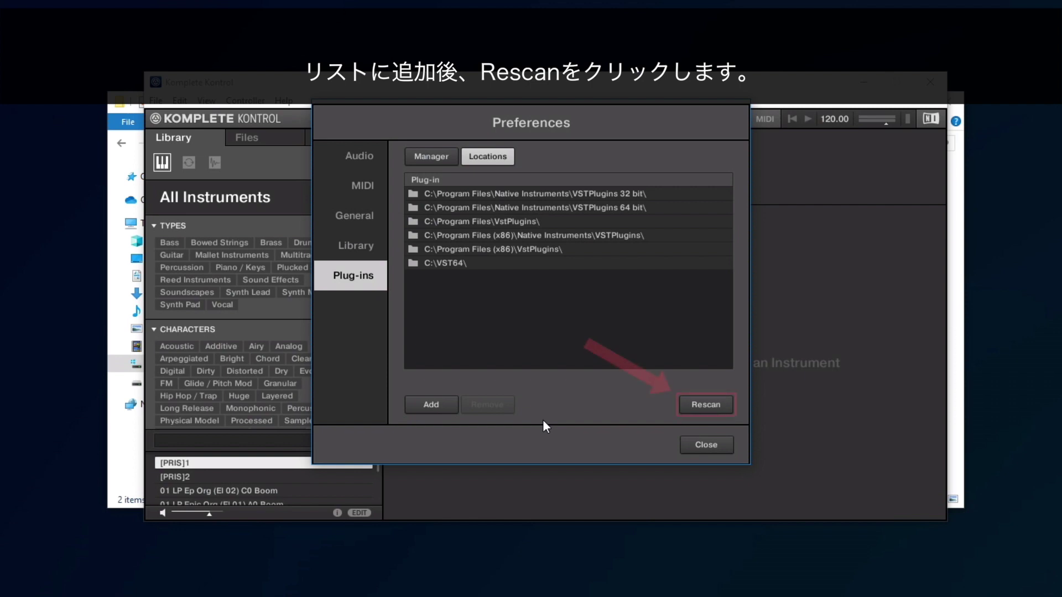
pyautogui.click(699, 404)
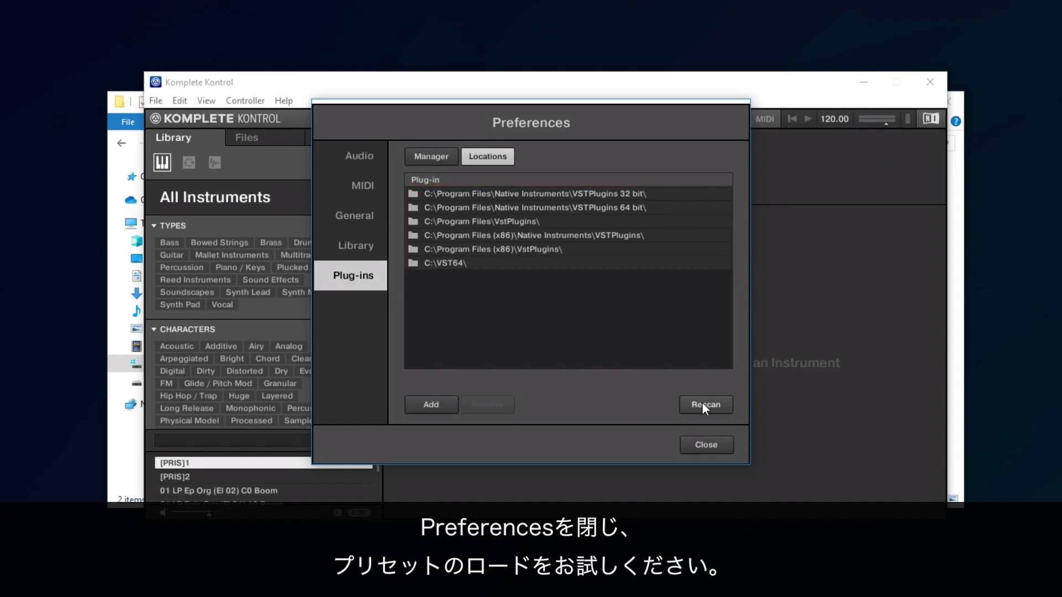
# Step: Search 'beautiful', try loading a preset, dismiss the load error, and quit Komplete Kontrol
pyautogui.click(703, 440)
pyautogui.click(312, 441)
pyautogui.write('beautiful')
pyautogui.doubleClick(290, 461)
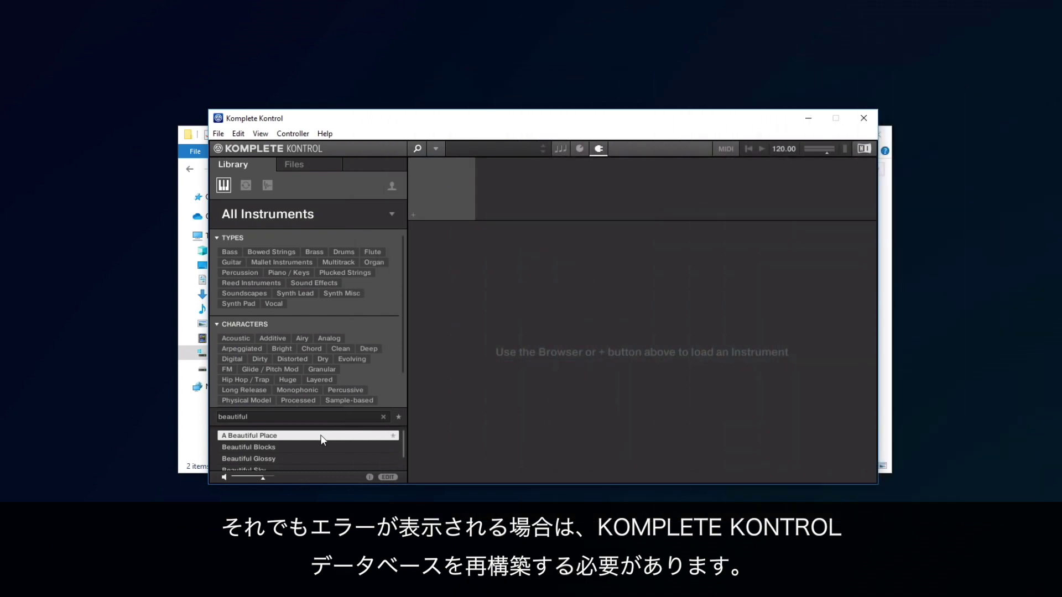
pyautogui.doubleClick(321, 436)
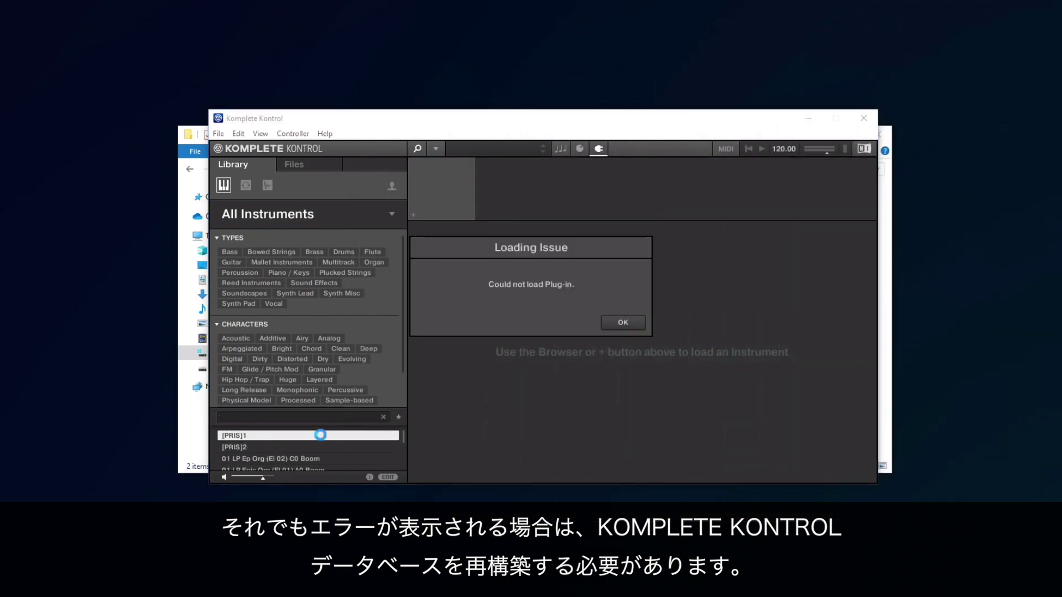
pyautogui.click(629, 322)
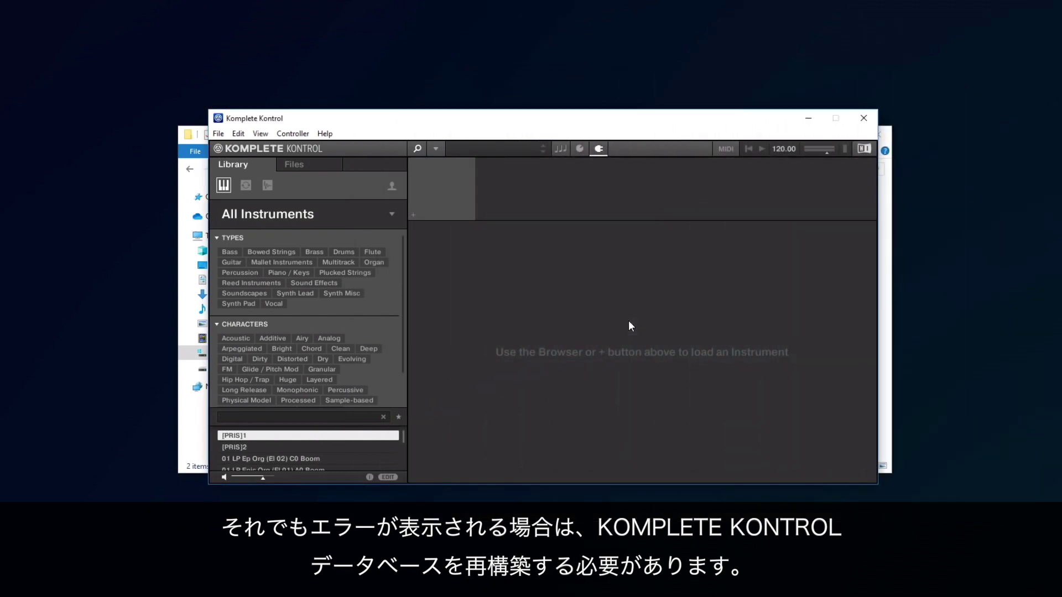
pyautogui.click(863, 117)
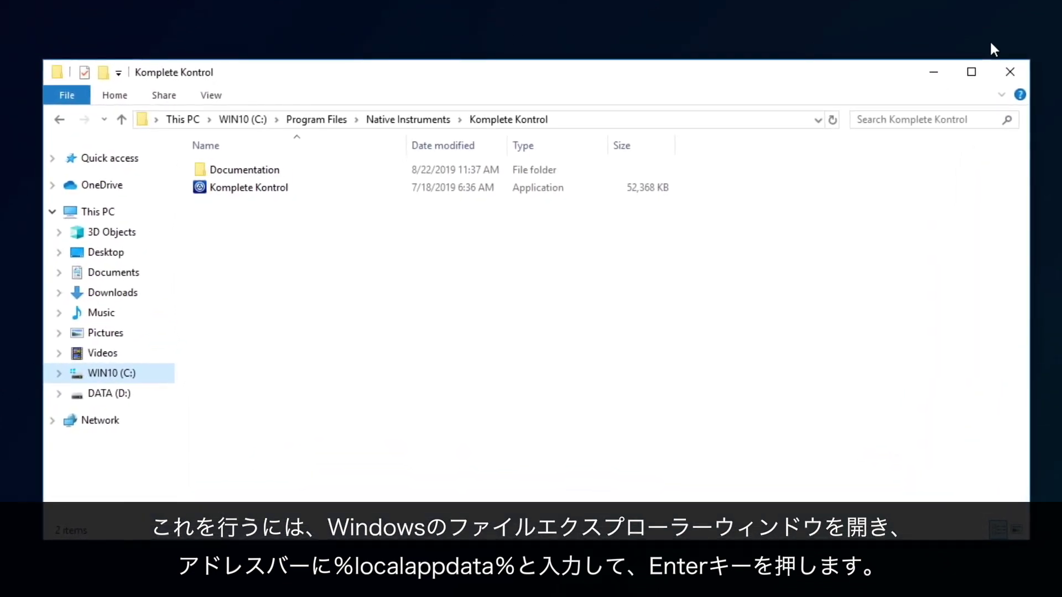
# Step: Navigate File Explorer to %localappdata% via the address bar
pyautogui.click(684, 121)
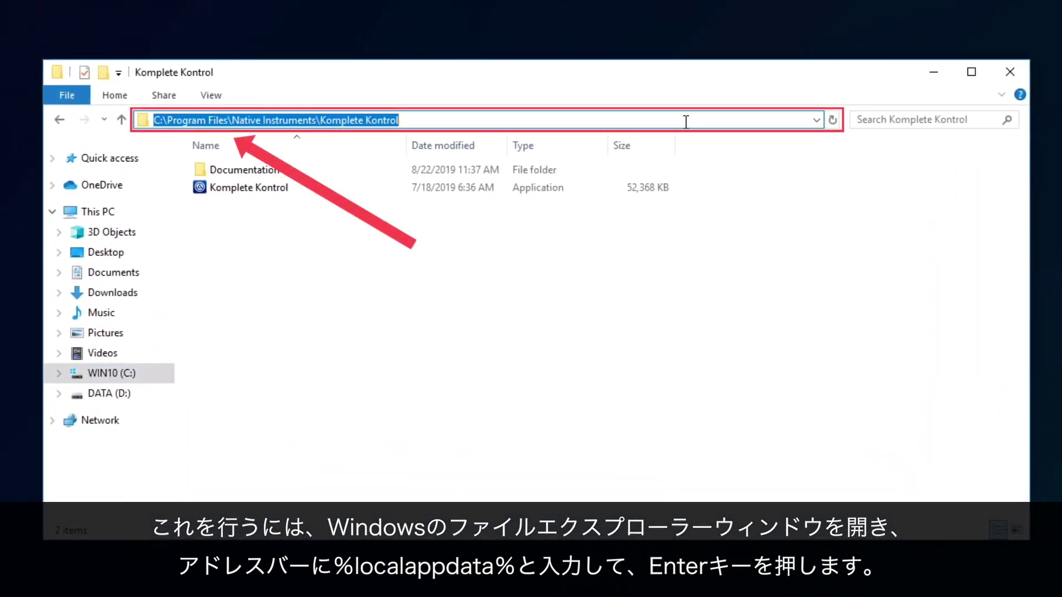
pyautogui.write('%')
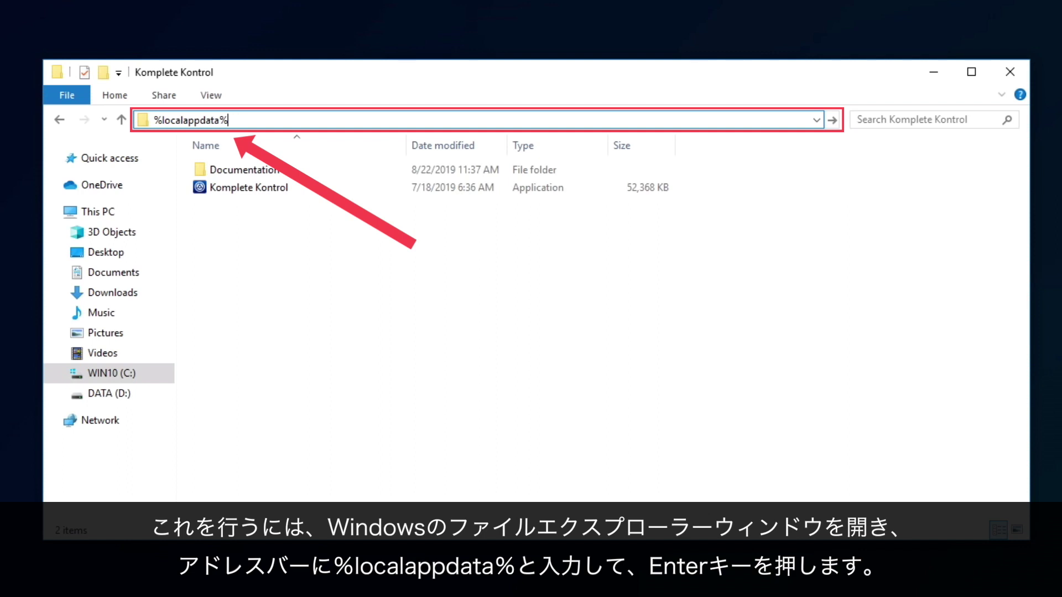
pyautogui.write('localappdata%')
pyautogui.press('Return')
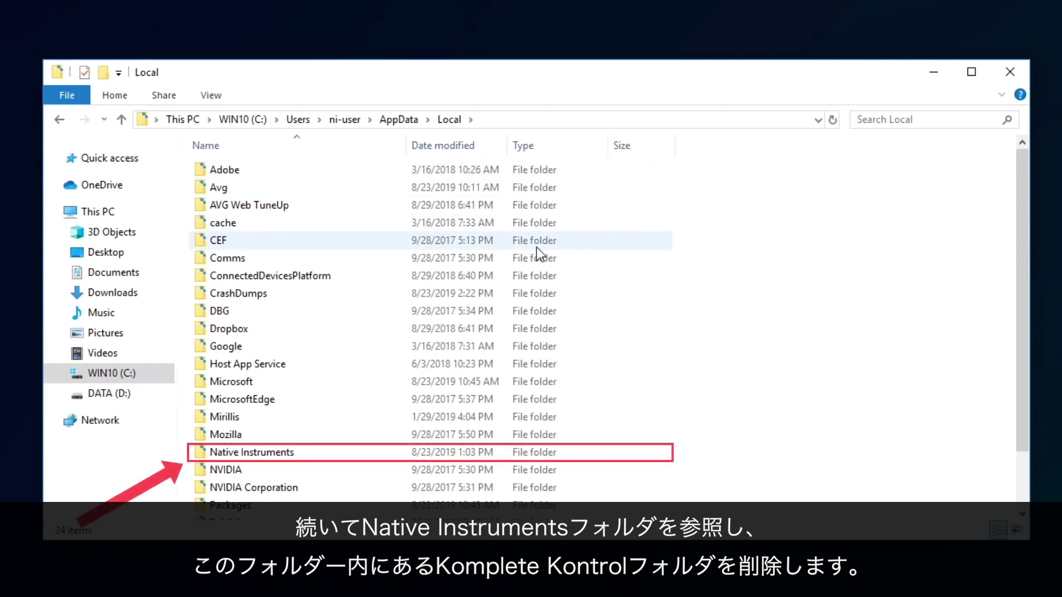
# Step: Permanently delete the Komplete Kontrol folder inside Native Instruments
pyautogui.click(237, 457)
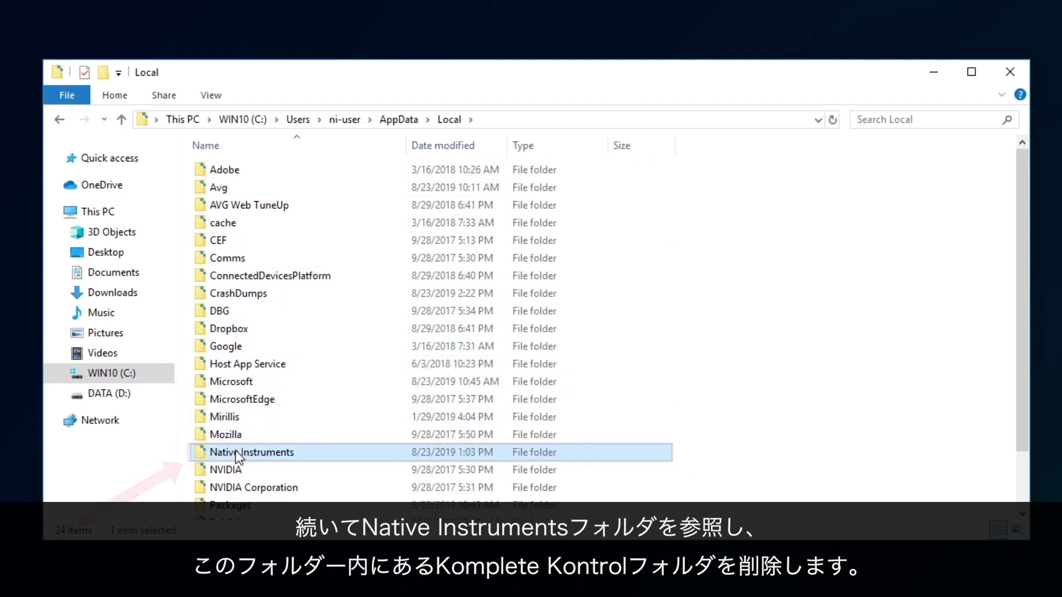
pyautogui.doubleClick(237, 455)
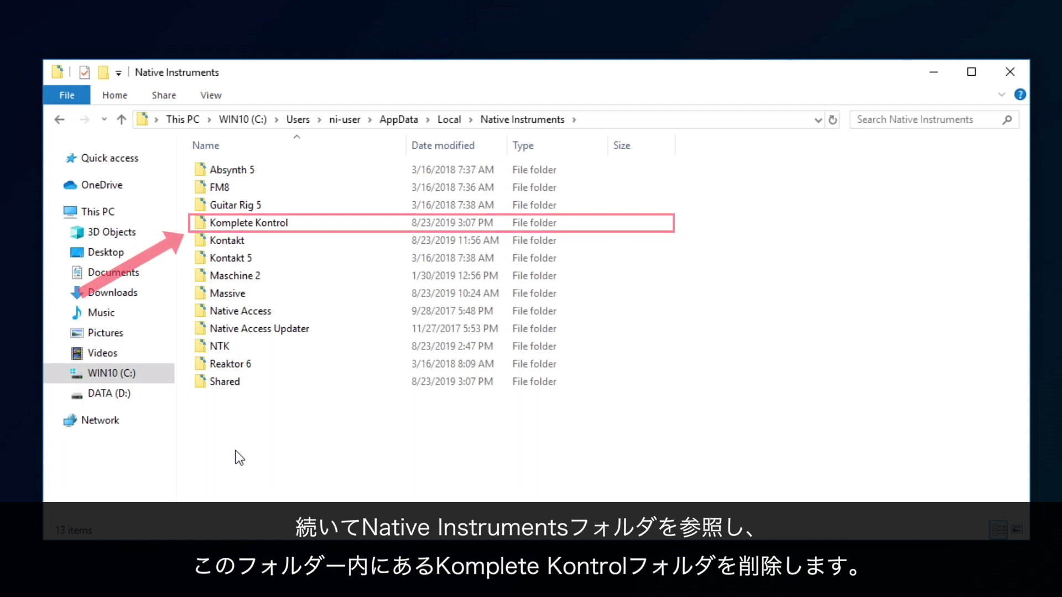
pyautogui.click(266, 223)
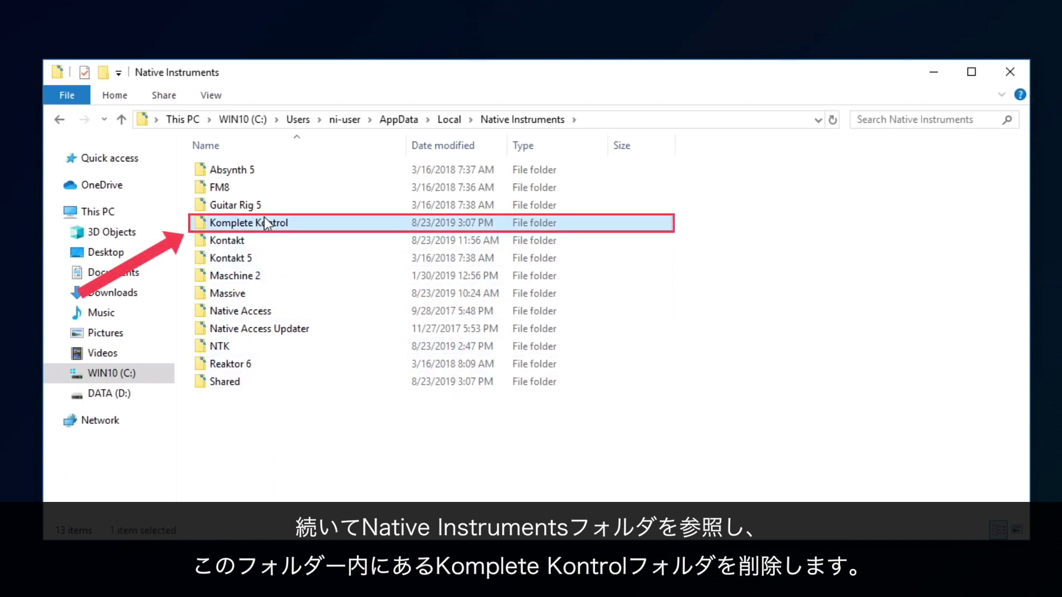
pyautogui.hotkey('shift', 'Delete')
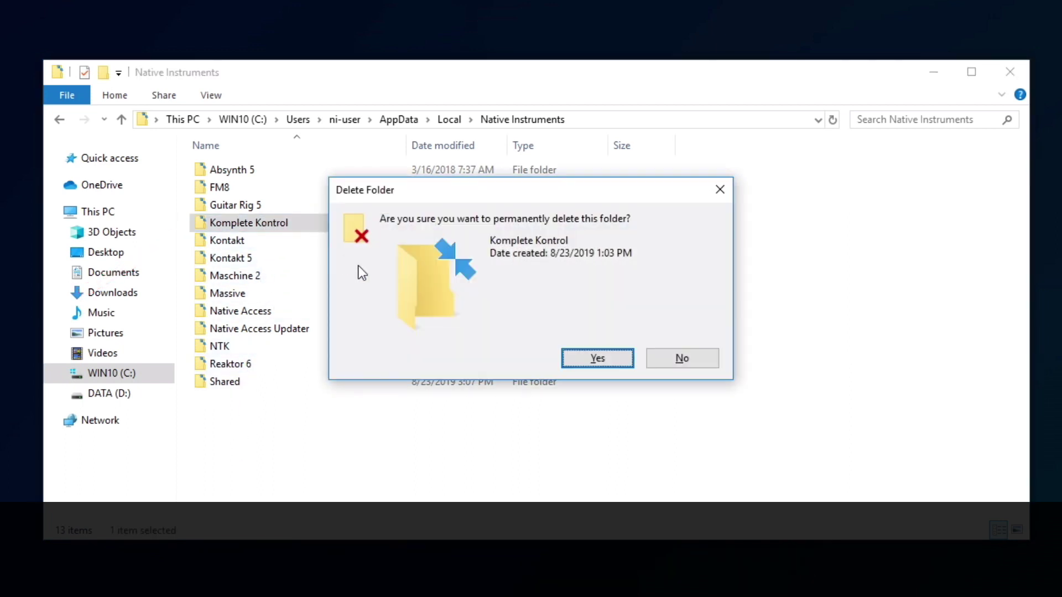
pyautogui.click(582, 357)
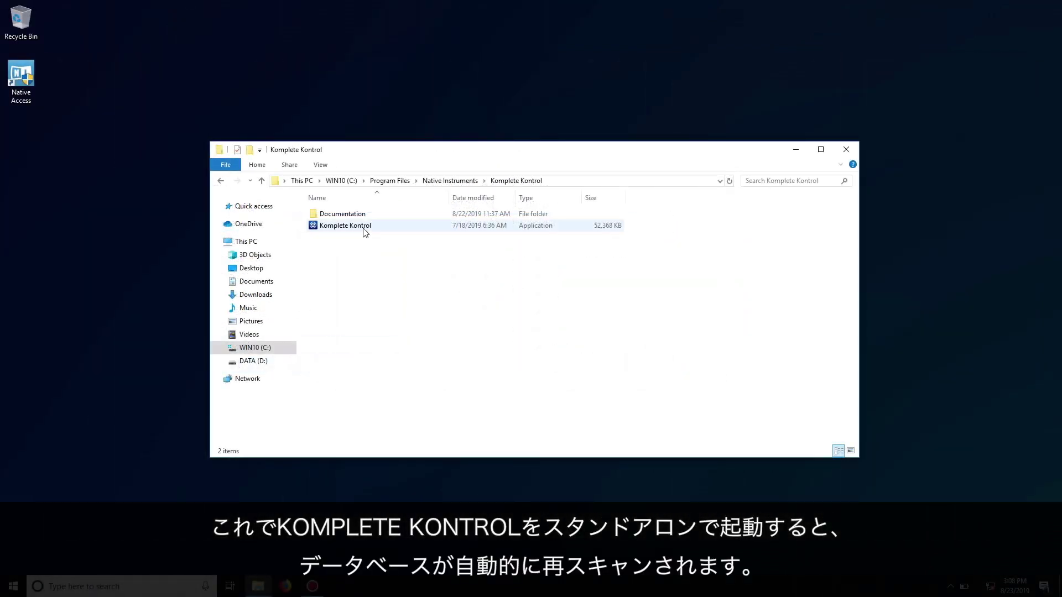
# Step: Launch Komplete Kontrol and rescan all plug-in locations in Preferences > Plug-ins
pyautogui.click(362, 225)
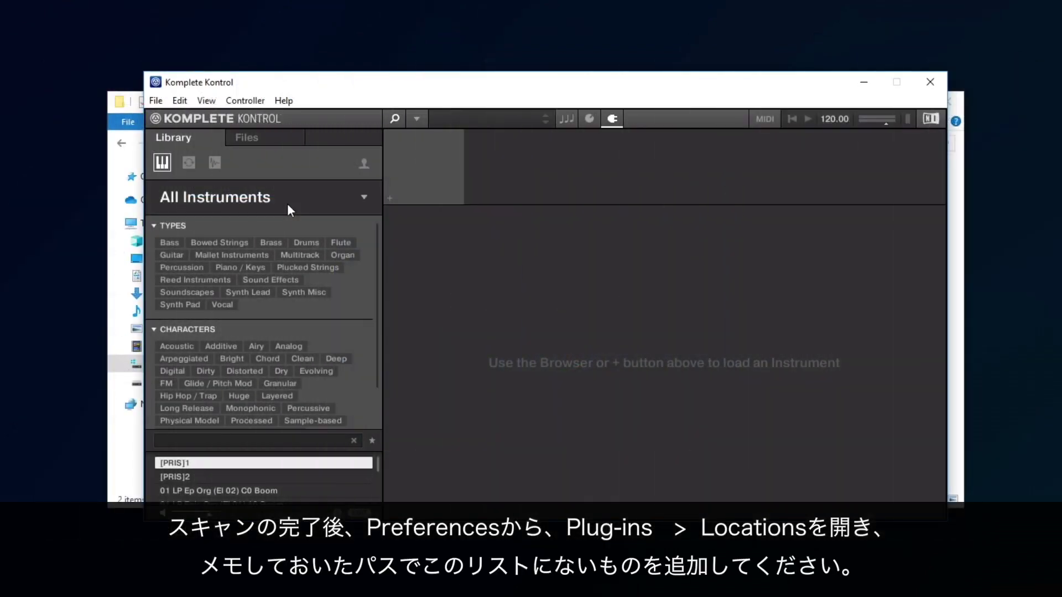
pyautogui.click(179, 101)
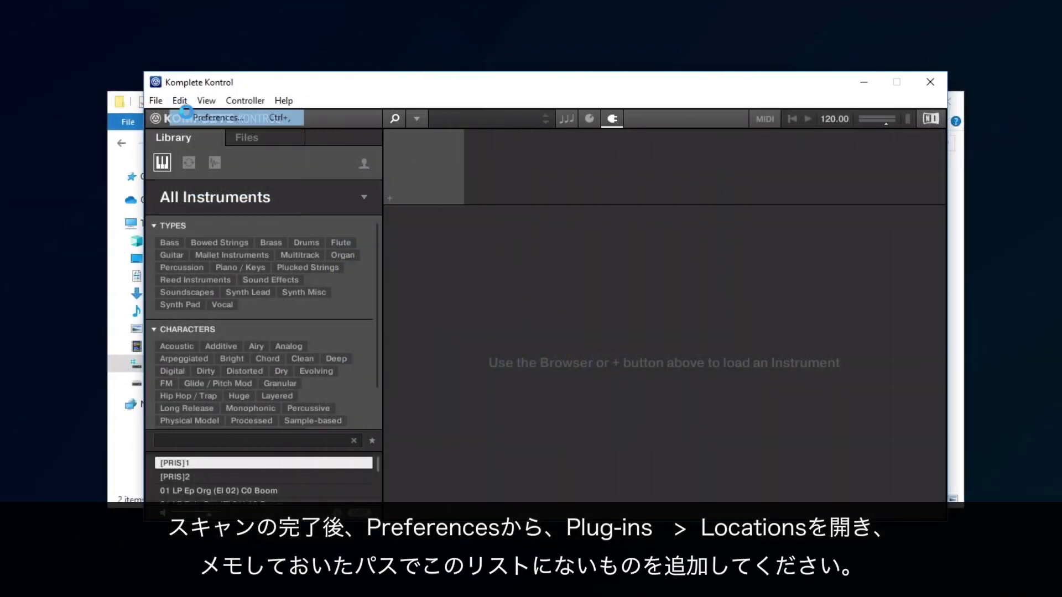
pyautogui.click(186, 112)
pyautogui.click(350, 274)
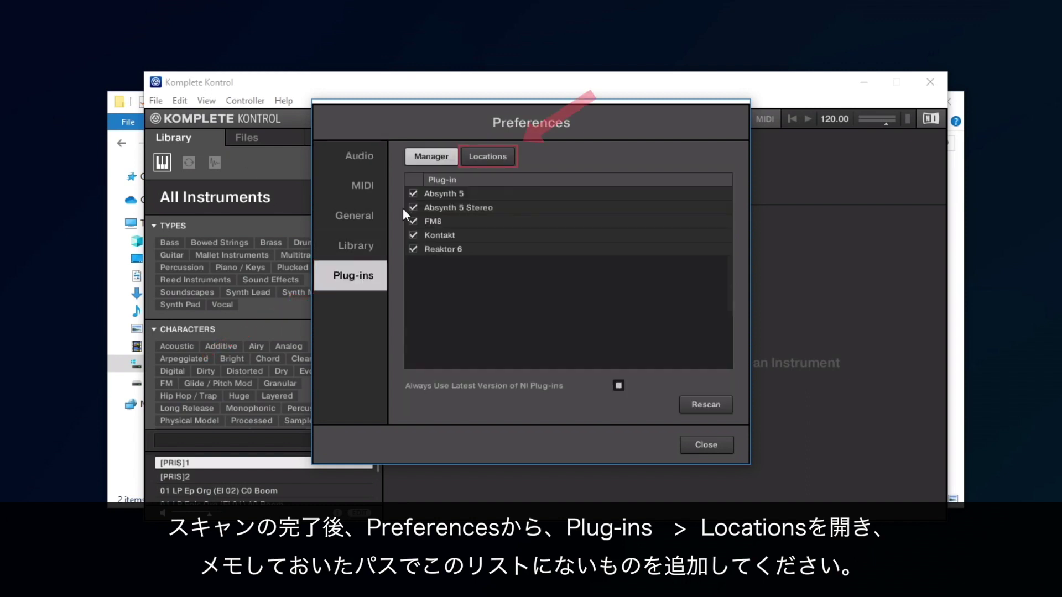
pyautogui.click(477, 156)
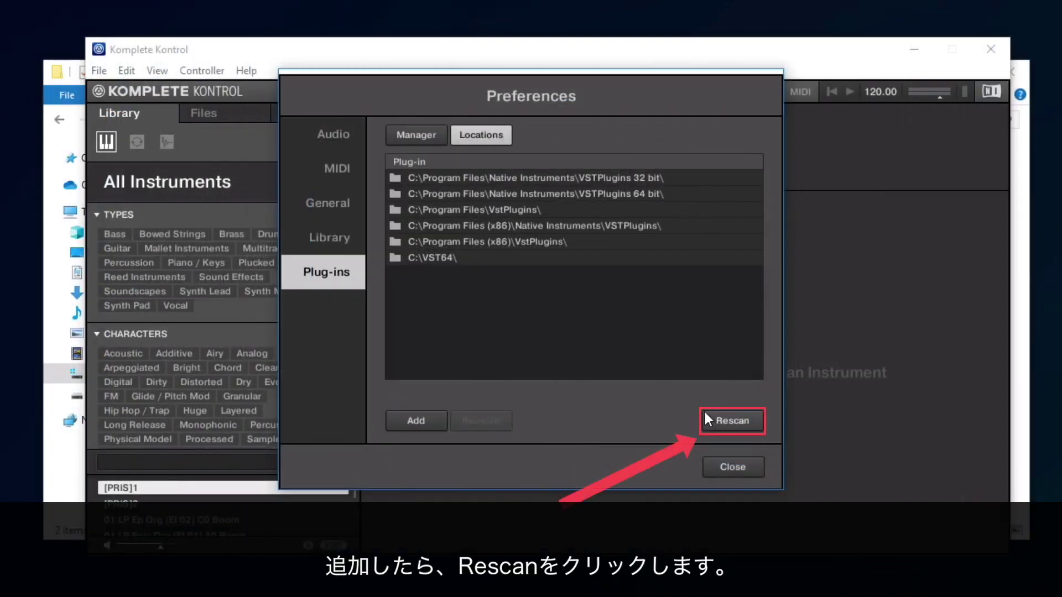
pyautogui.click(724, 421)
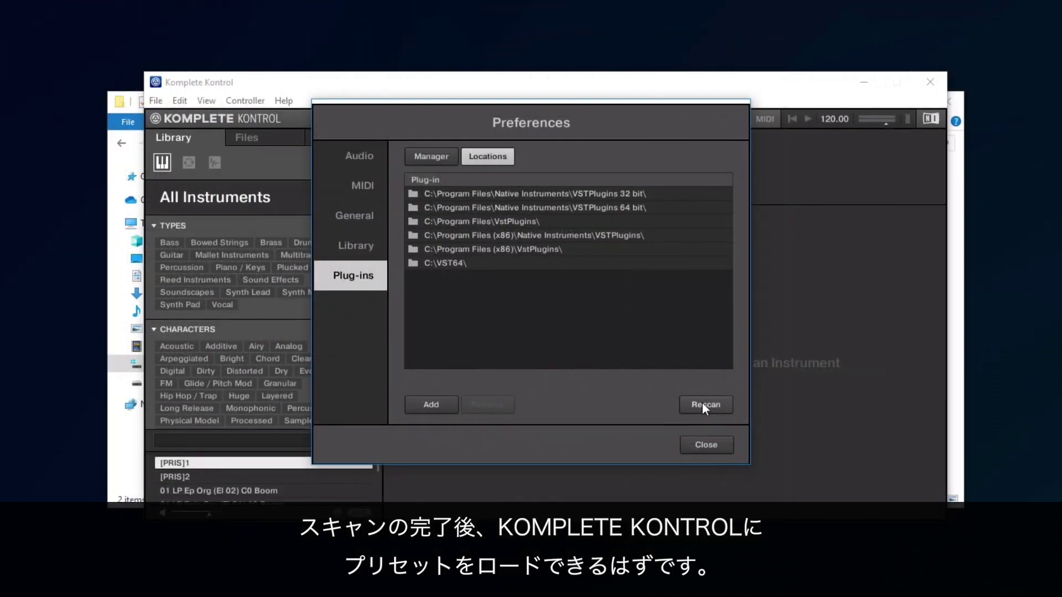
pyautogui.click(704, 443)
# Step: Search 'beautiful' and load the A Beautiful Place preset
pyautogui.click(312, 439)
pyautogui.write('beautiful')
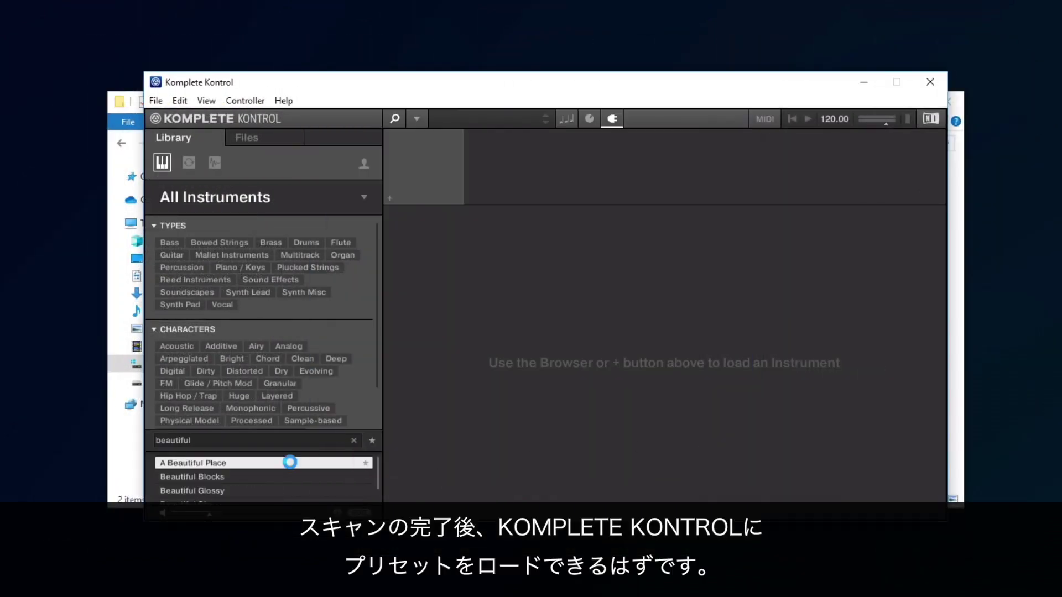
pyautogui.doubleClick(291, 463)
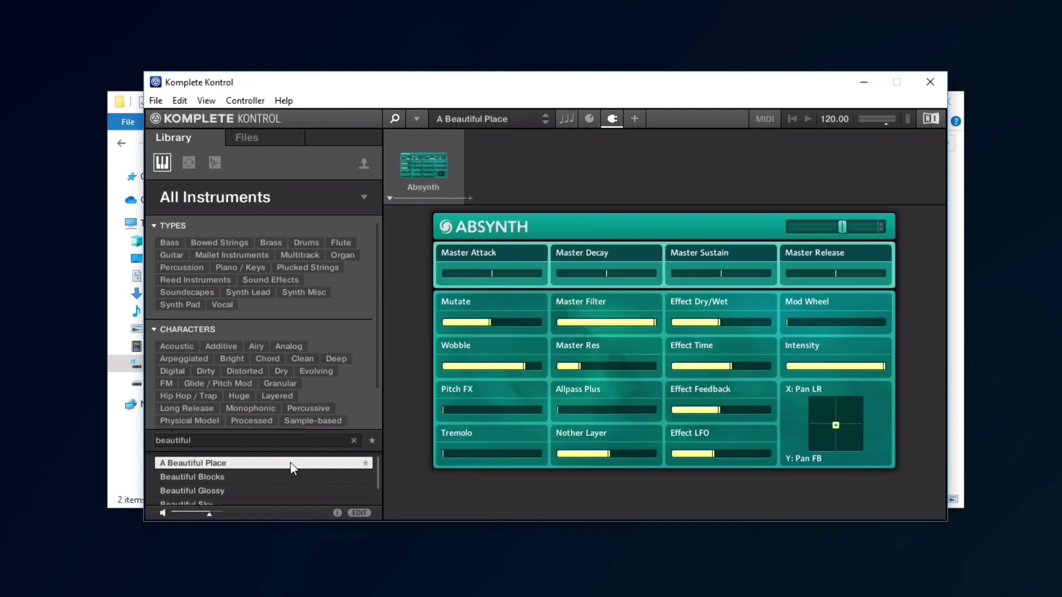